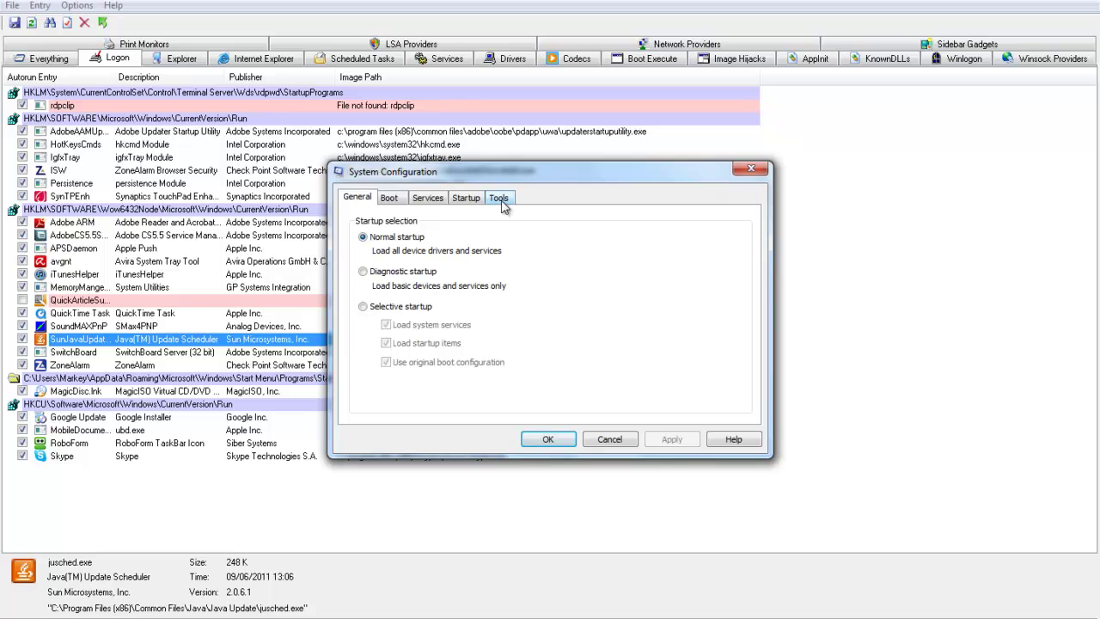
Show msconfig's Startup items and widen the view to read each entry's full command path.
{"action": "left_click", "coordinate": [474, 199]}
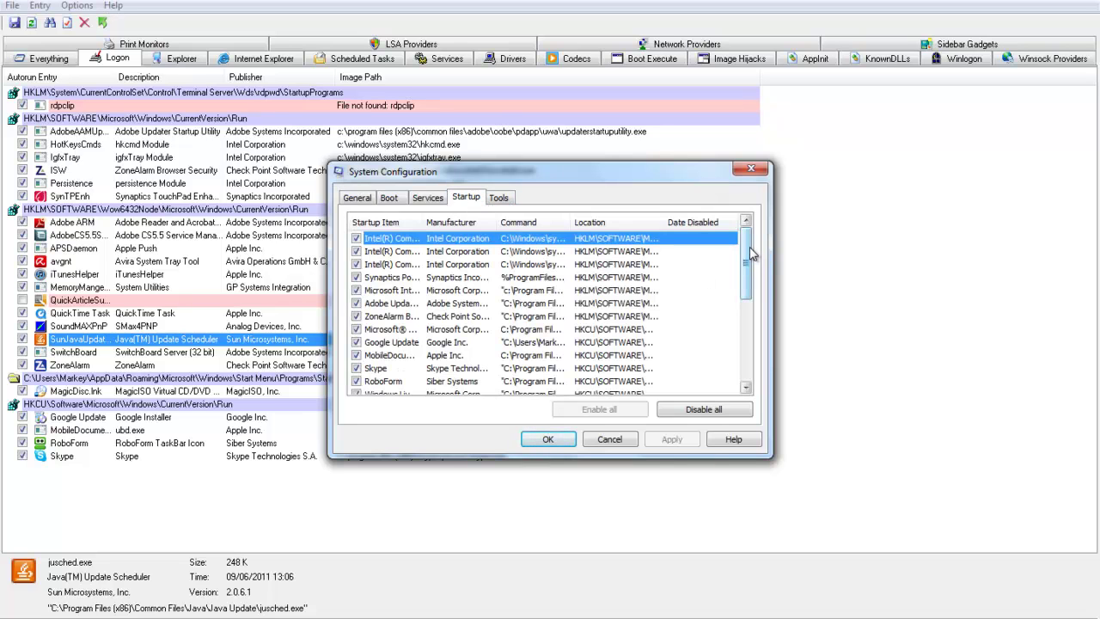
{"action": "mouse_move", "coordinate": [746, 252]}
{"action": "left_mouse_down"}
{"action": "mouse_move", "coordinate": [746, 322]}
{"action": "mouse_move", "coordinate": [763, 225]}
{"action": "left_mouse_up"}
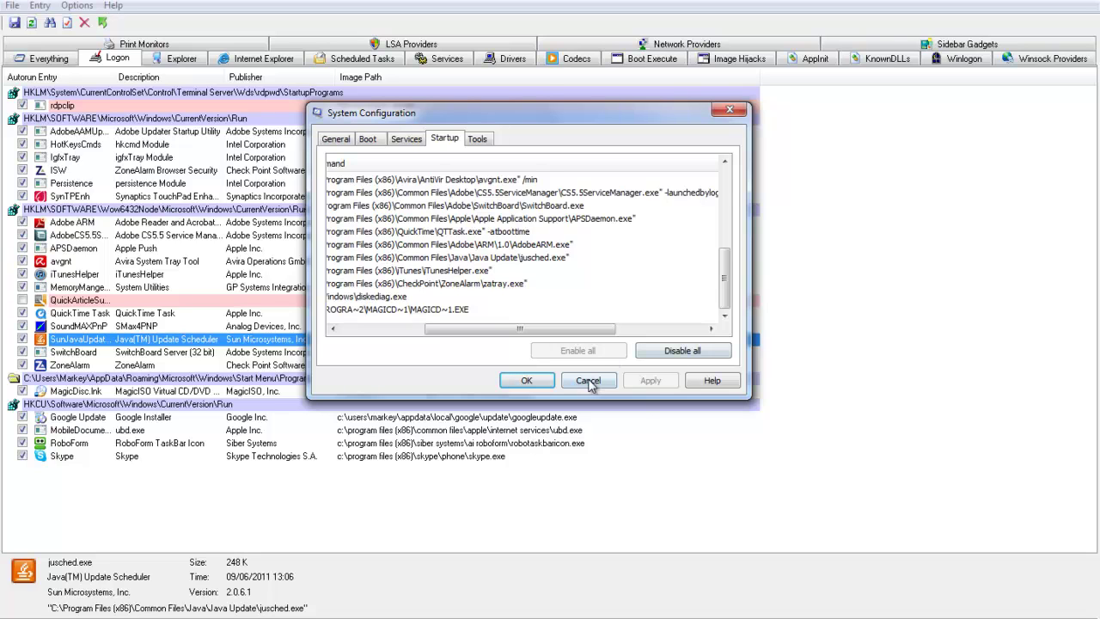
Cancel System Configuration without applying changes, returning to Autoruns' logon list.
{"action": "left_click", "coordinate": [589, 385]}
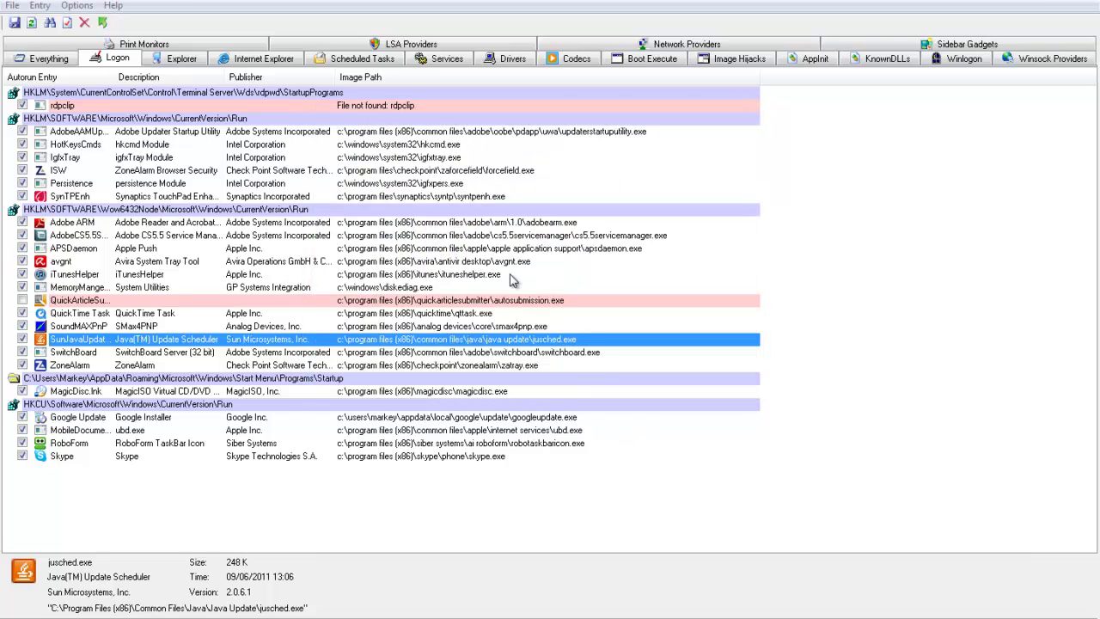